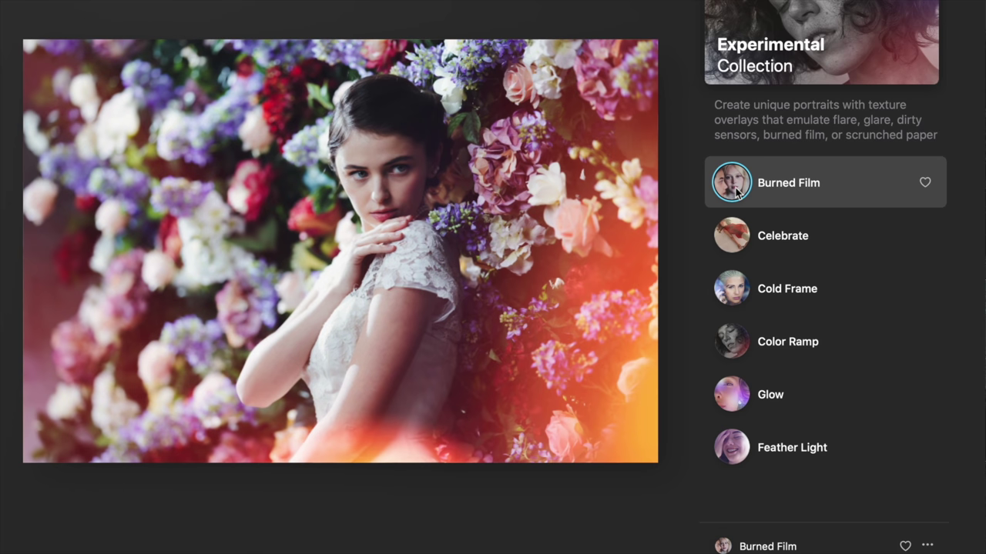
Preview the Celebrate and then the Cold Frame templates on the photo
left_click(738, 240)
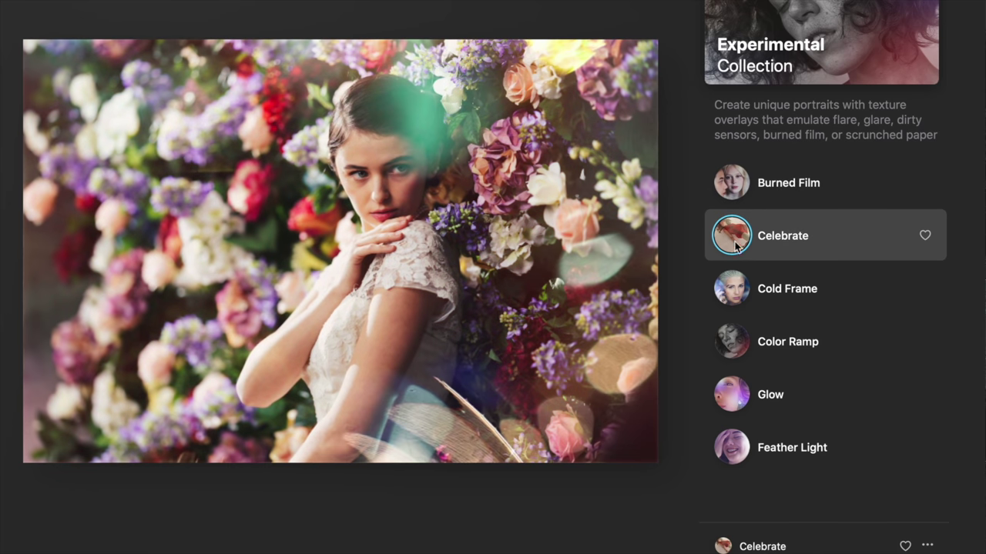
left_click(741, 290)
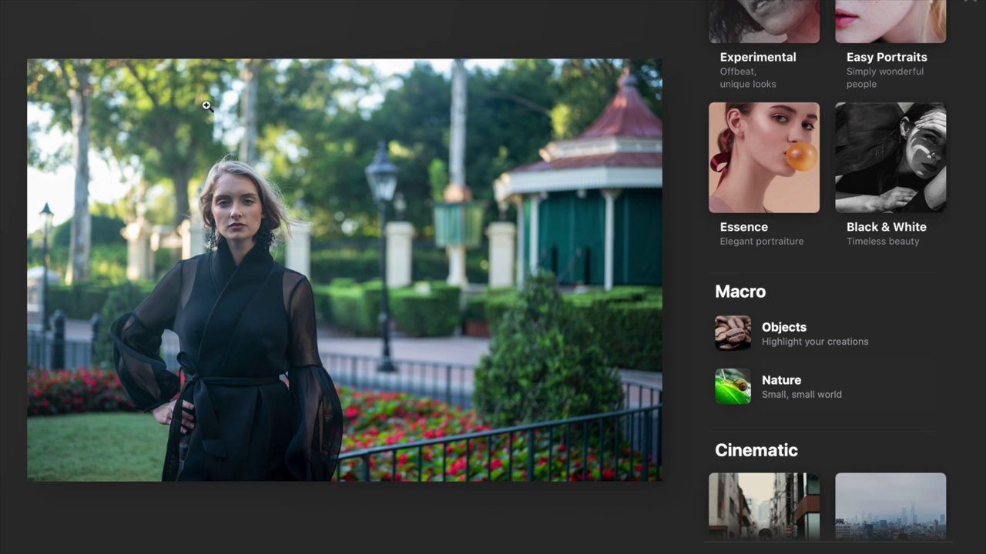
left_click(233, 219)
left_click_drag(248, 215, 445, 278)
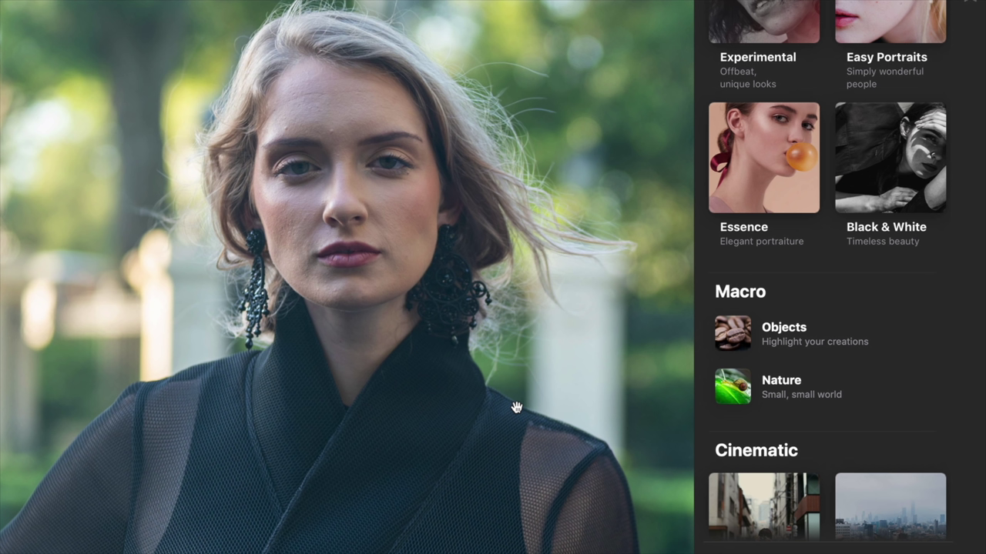
left_click_drag(457, 509, 476, 462)
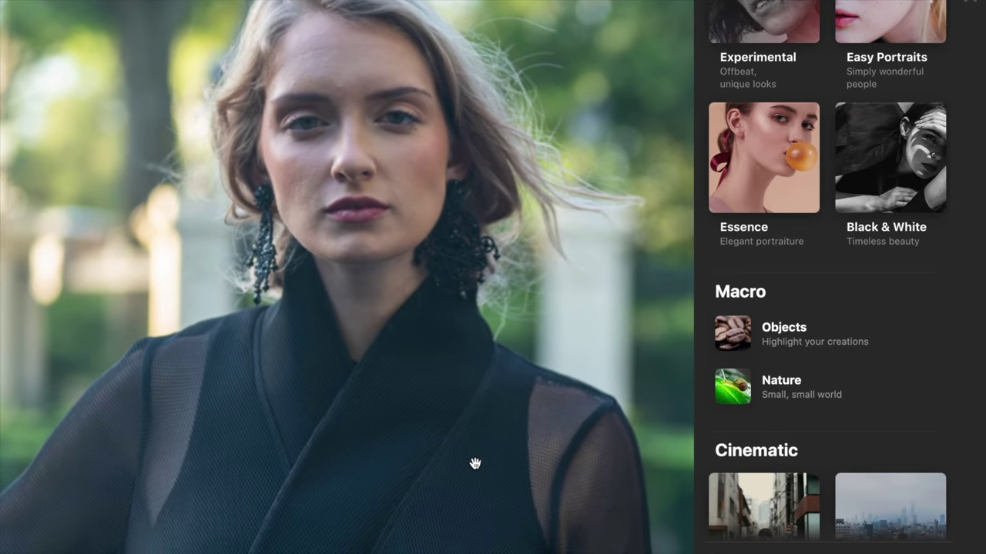
left_click(484, 471)
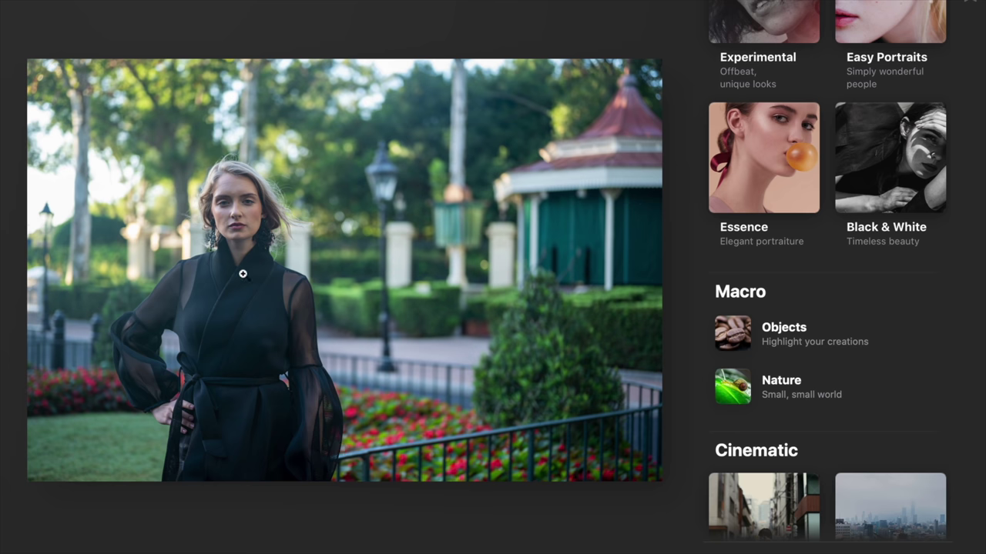
left_click(243, 267)
left_click_drag(227, 264, 403, 378)
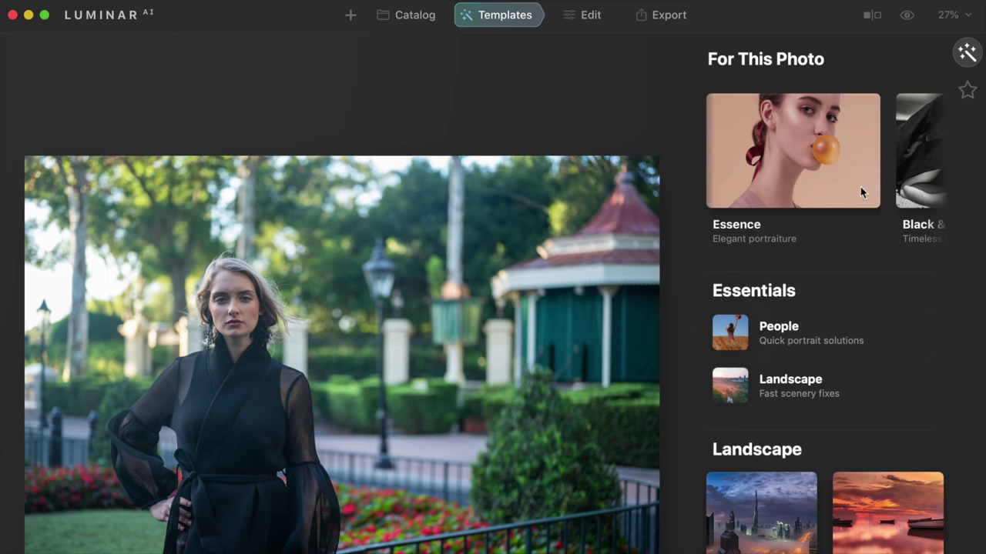
scroll(861, 194, "right", 2)
scroll(837, 308, "down", 6)
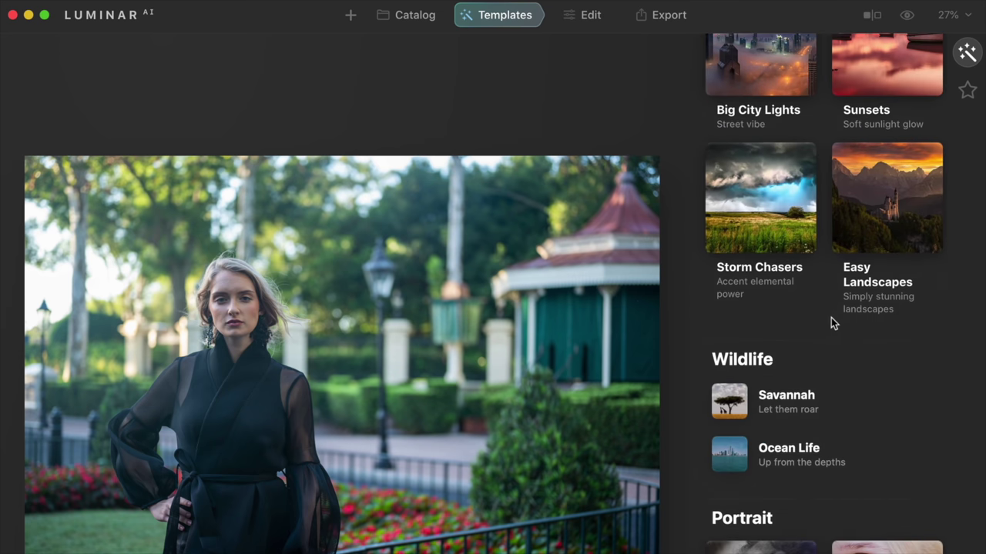
scroll(831, 317, "down", 10)
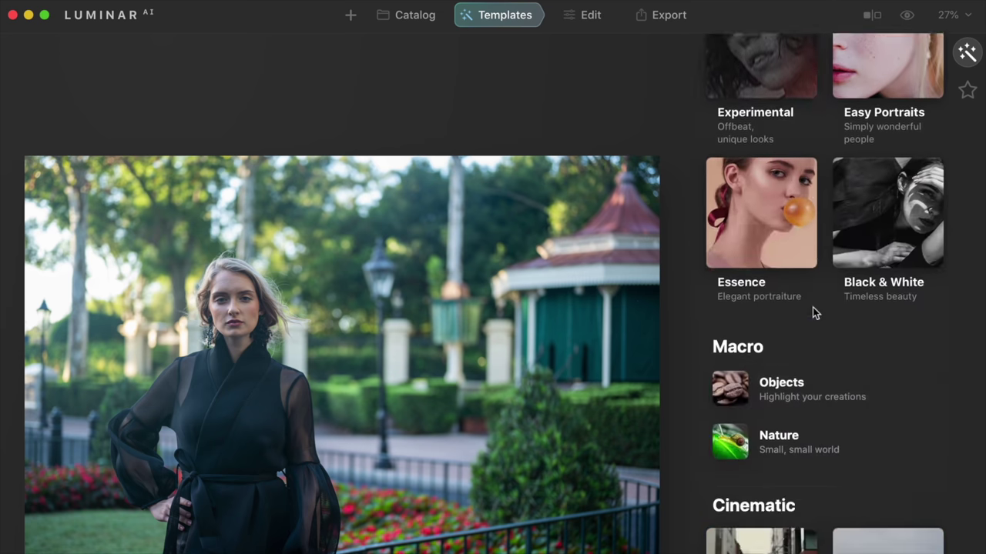
scroll(813, 308, "down", 6)
scroll(814, 324, "up", 2)
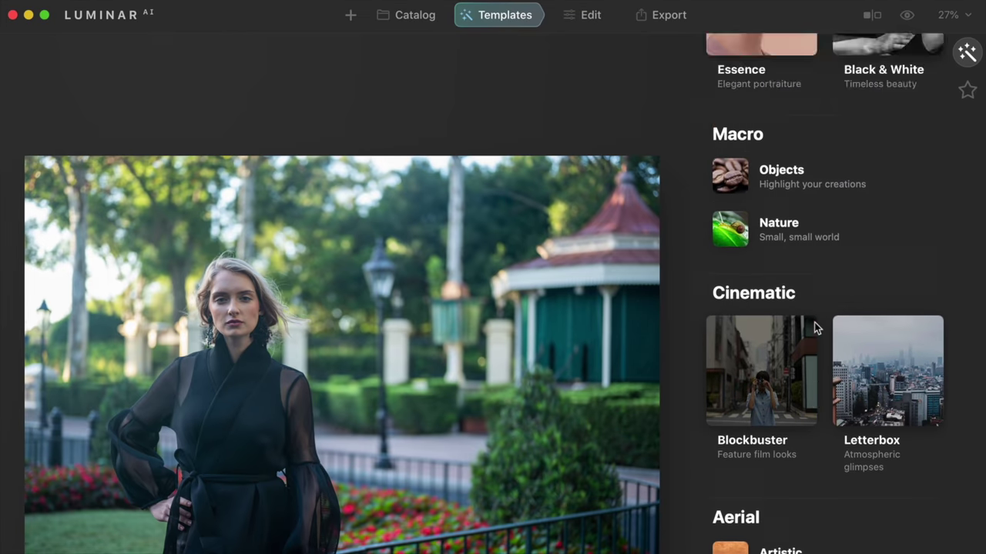
scroll(814, 322, "up", 18)
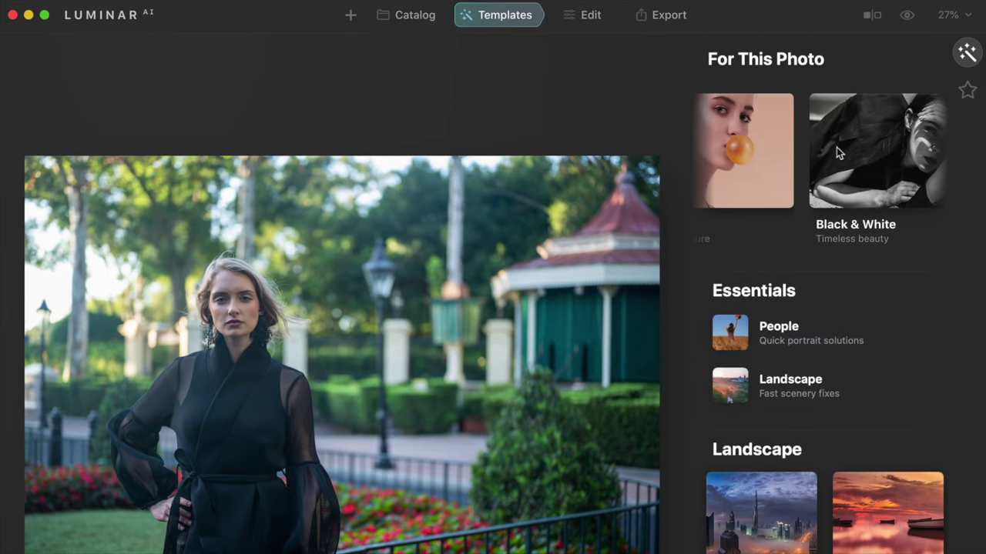
scroll(846, 154, "right", 5)
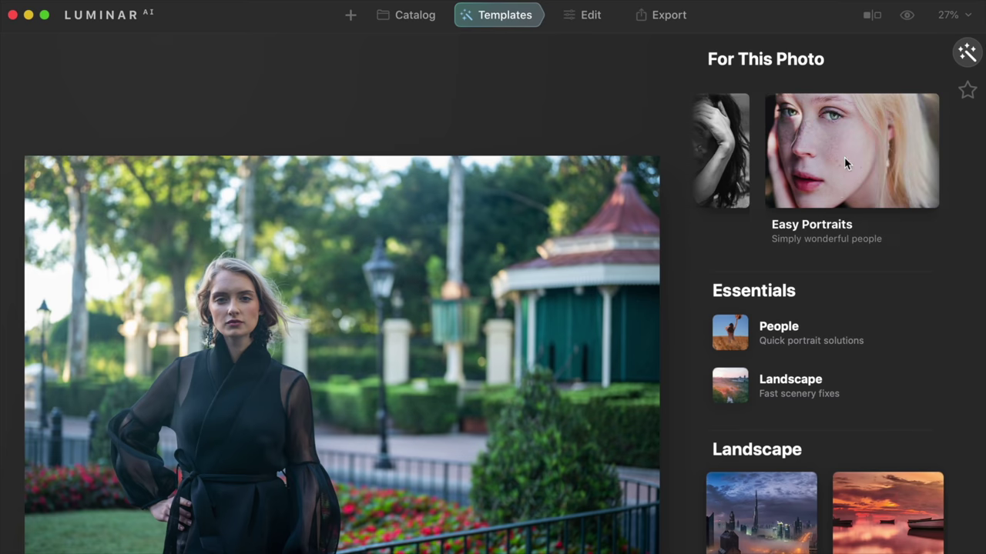
Apply the Low Key template from the Easy Portraits collection to the black-dress portrait
left_click(844, 154)
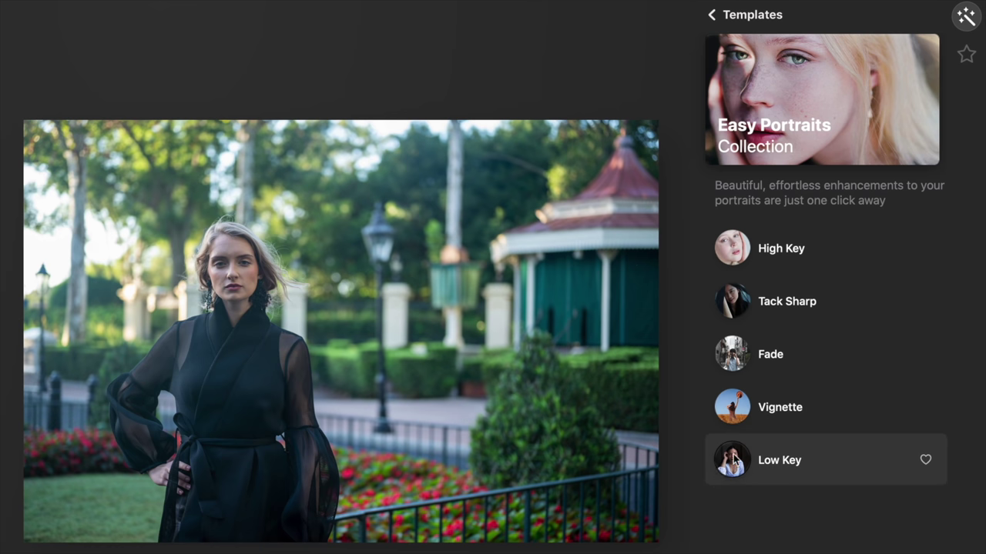
left_click(716, 483)
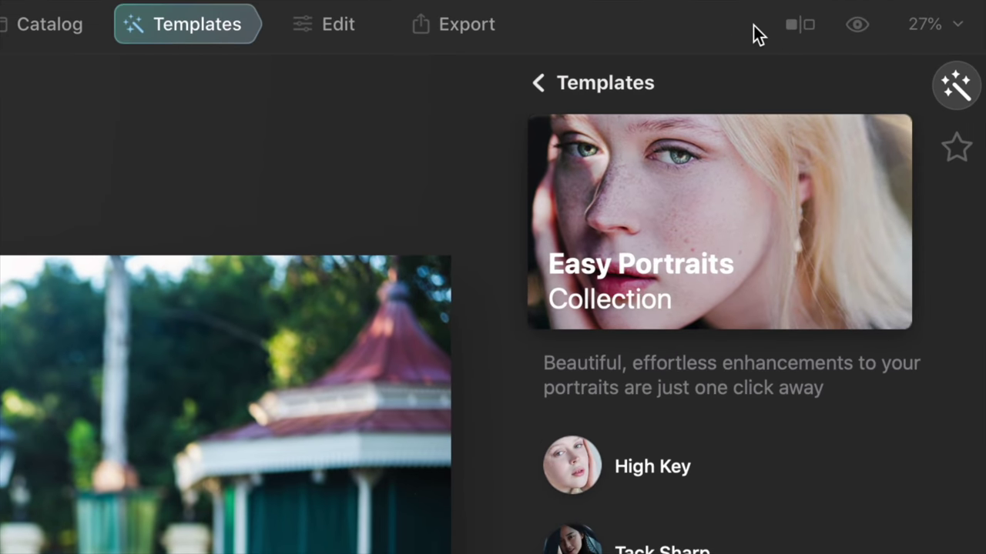
left_click(801, 25)
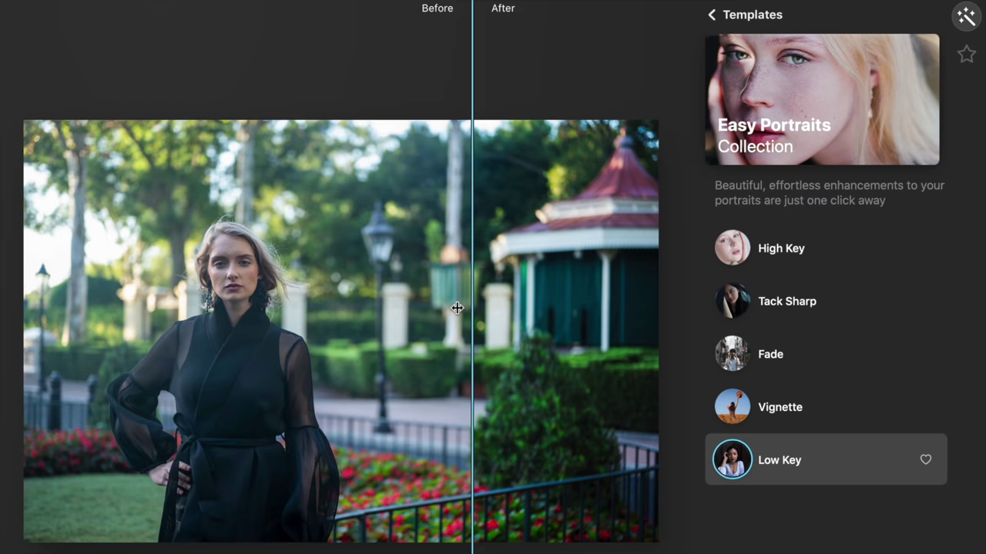
left_click_drag(456, 308, 296, 308)
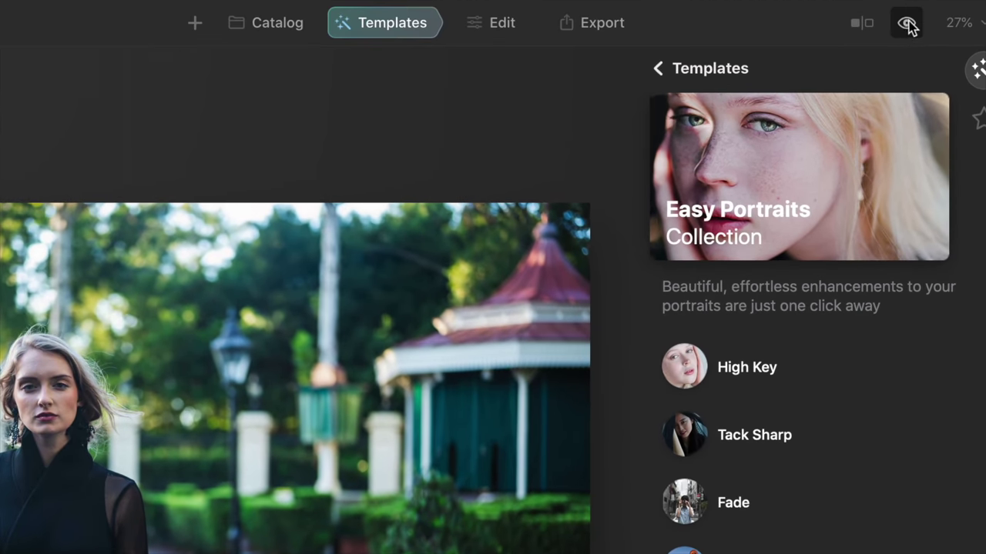
left_click(907, 23)
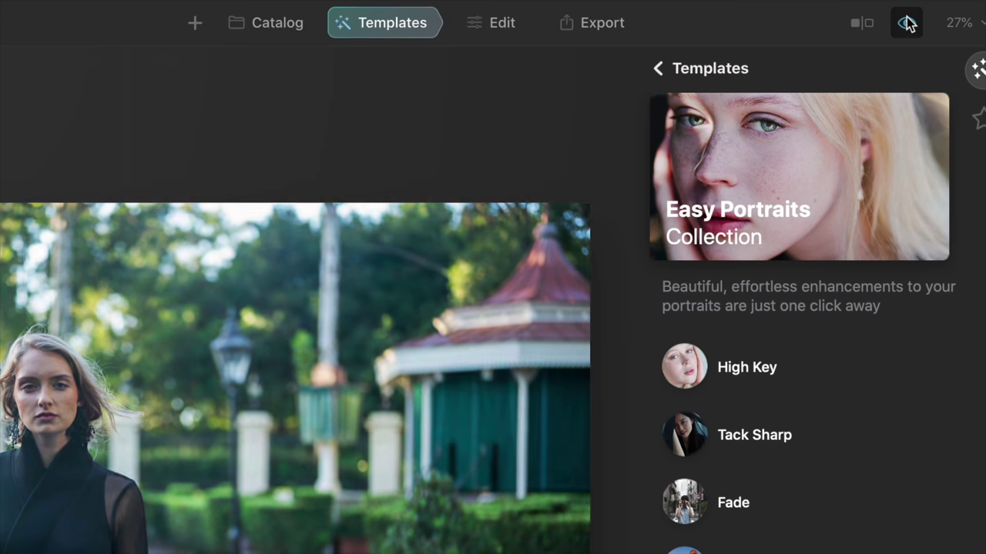
left_click(907, 24)
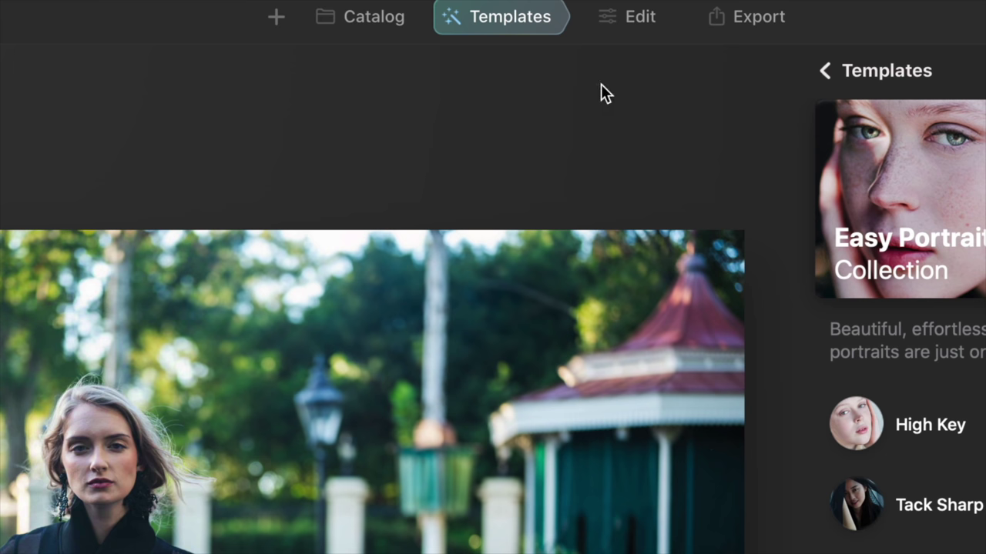
In Edit, show the Portrait tools (Face, Skin, Body, High Key) with Face AI collapsed
left_click(639, 21)
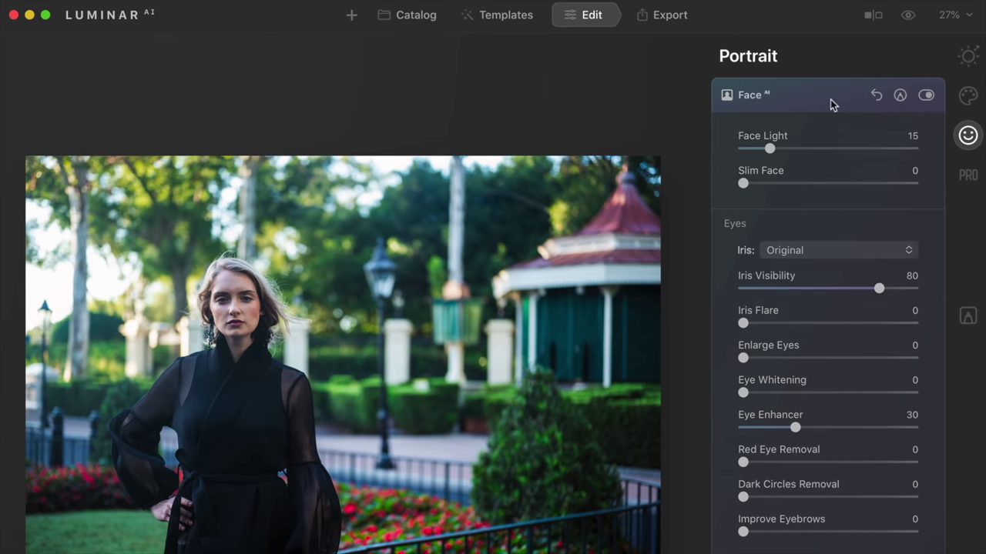
left_click(969, 58)
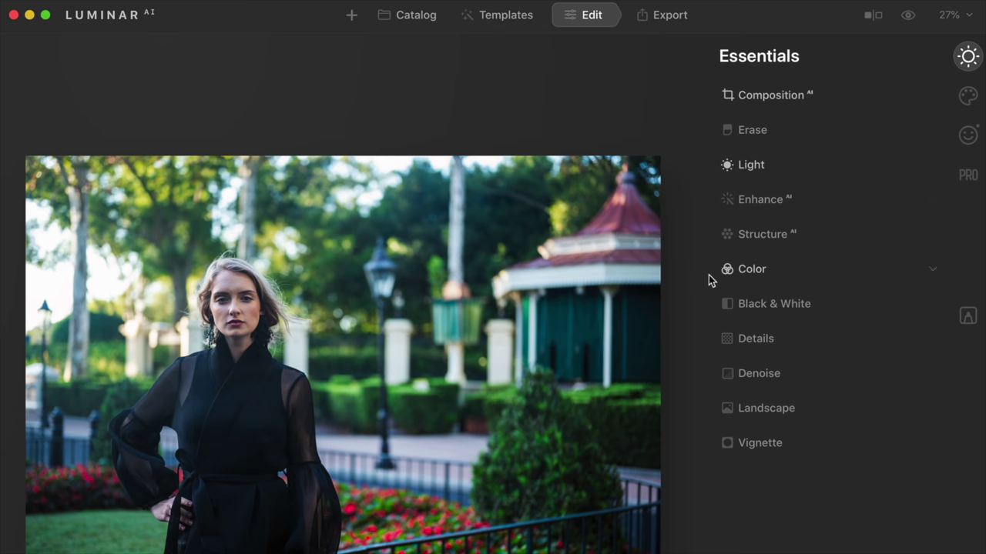
left_click(969, 136)
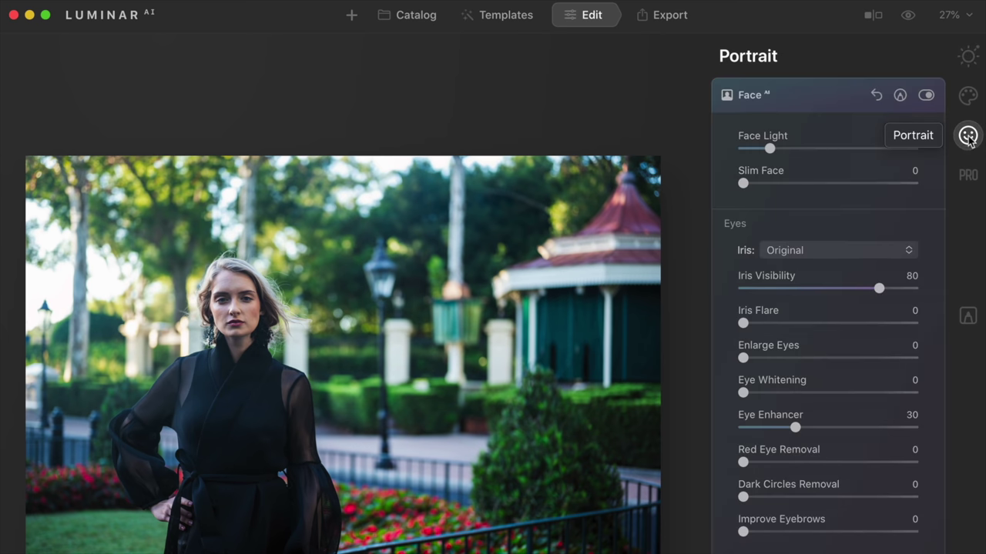
left_click(830, 98)
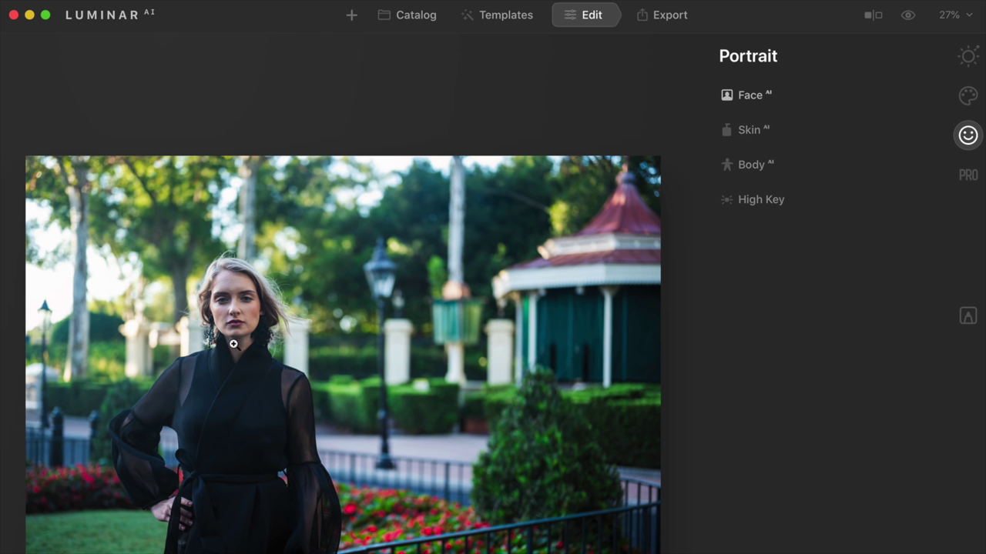
Zoom to 100% on the woman's face and compare it with the original
left_click(234, 344)
left_click_drag(253, 255, 397, 352)
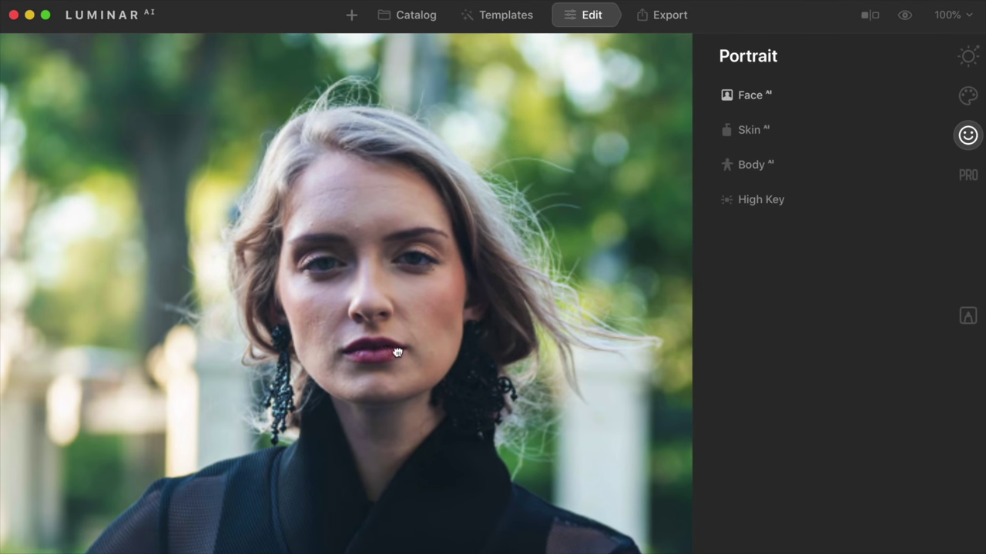
left_click(905, 15)
left_click(905, 15)
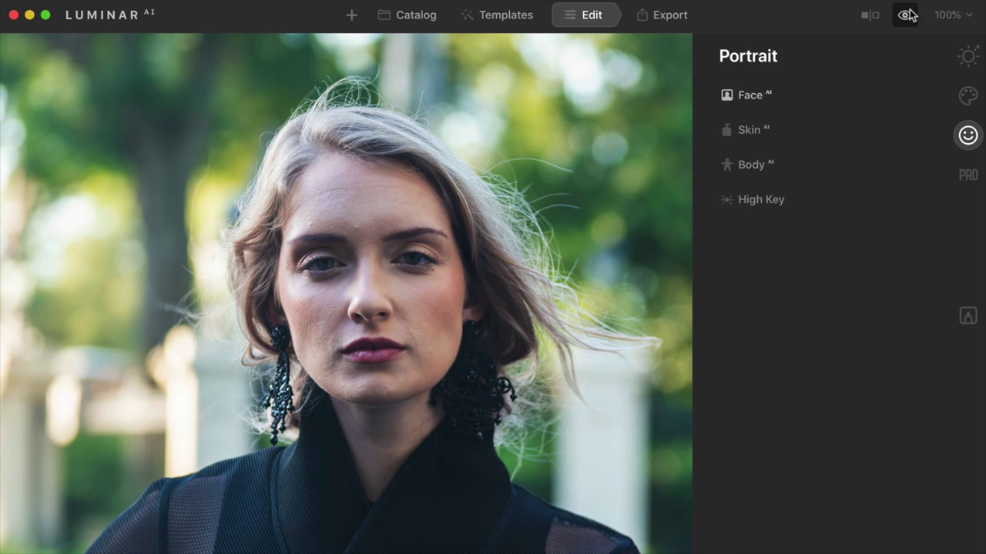
Set Face AI's Slim Face to 19 and compare the face shape against the original
left_click(759, 95)
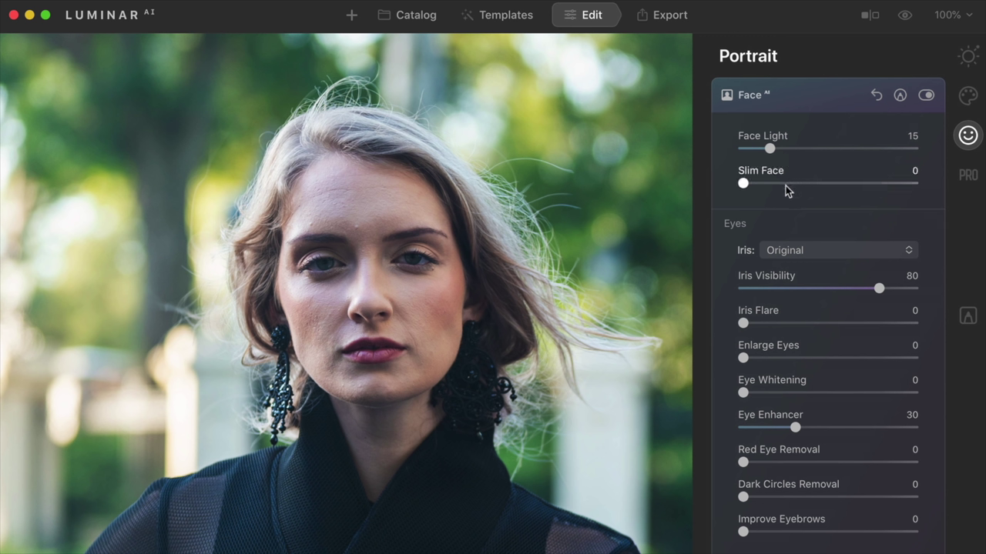
left_click_drag(744, 187, 779, 194)
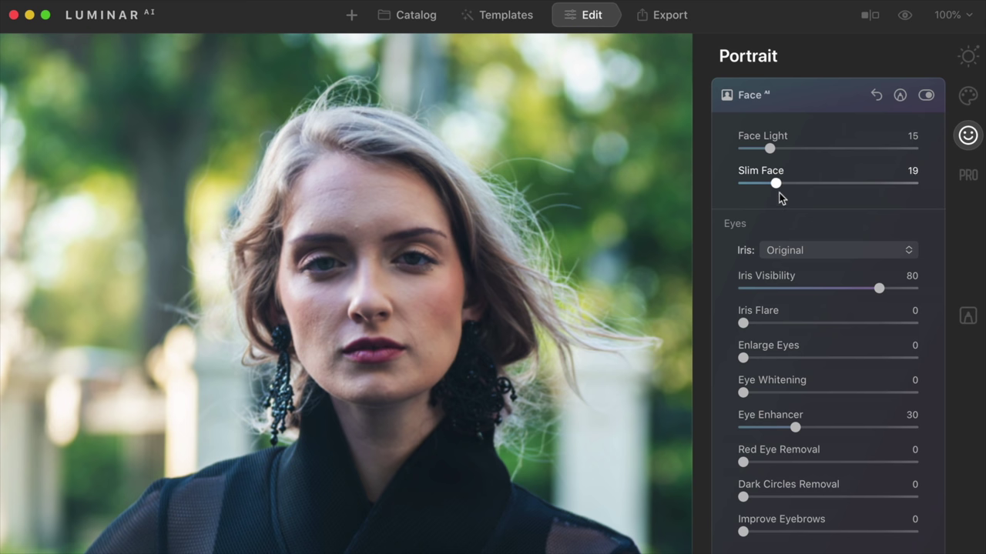
left_click(904, 15)
left_click(904, 16)
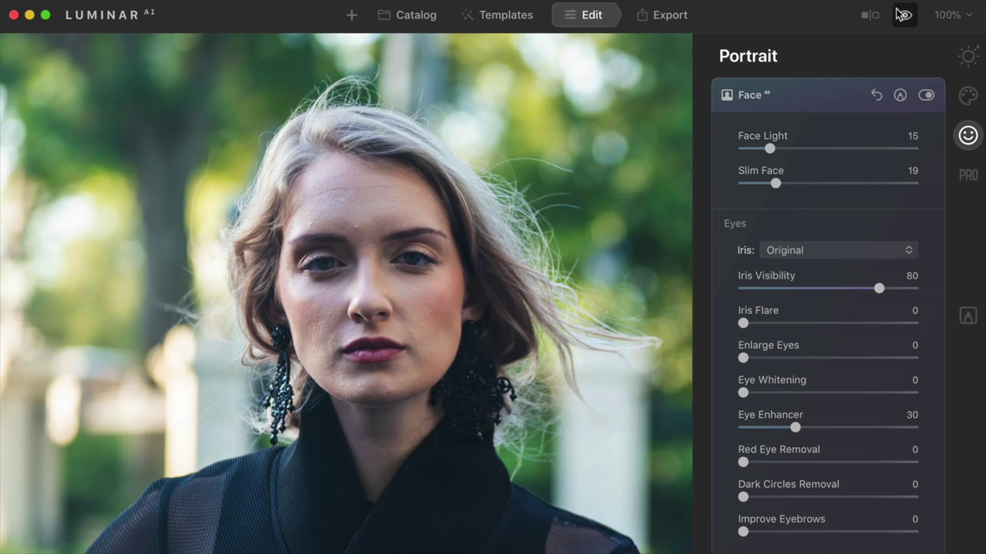
left_click(904, 17)
left_click(904, 14)
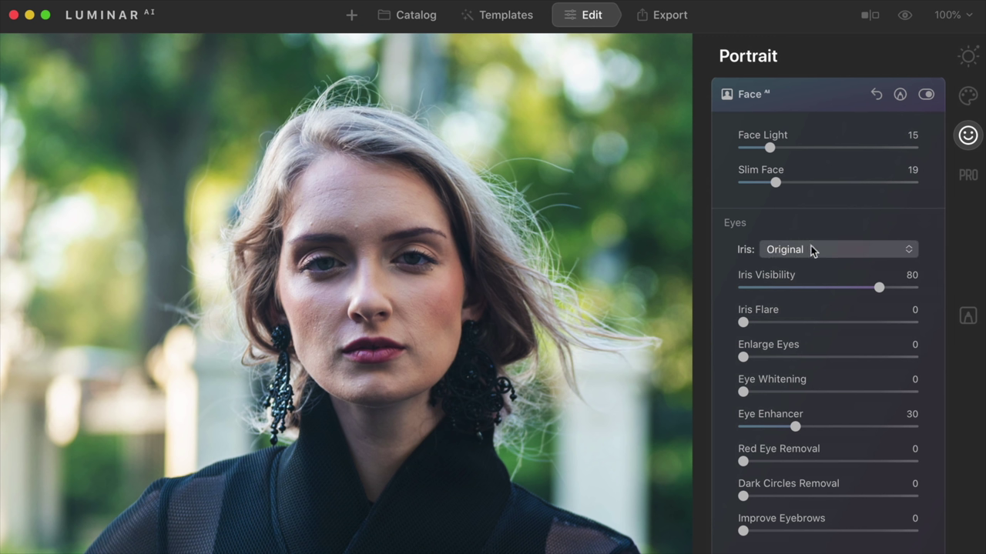
Tint the irises Hazel and compare the eyes with the original
left_click(852, 249)
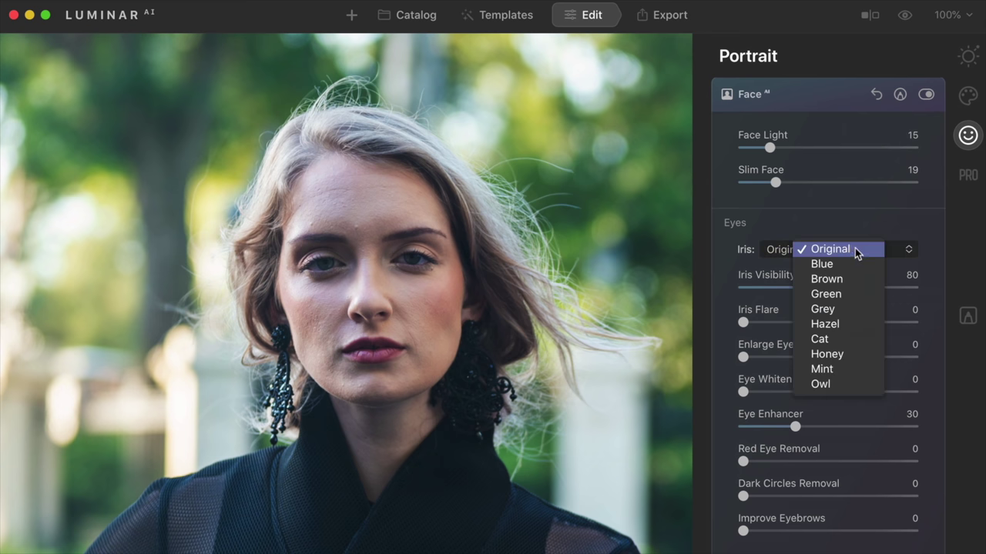
left_click(845, 325)
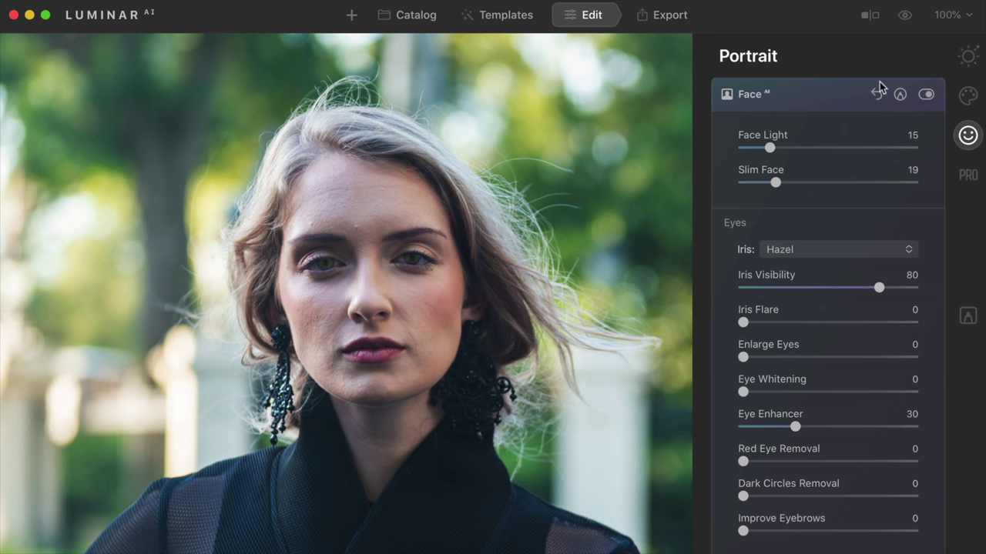
left_click(907, 15)
left_click(907, 15)
Raise Iris Visibility to 90 and set Iris Flare to 48
left_click_drag(879, 294, 899, 287)
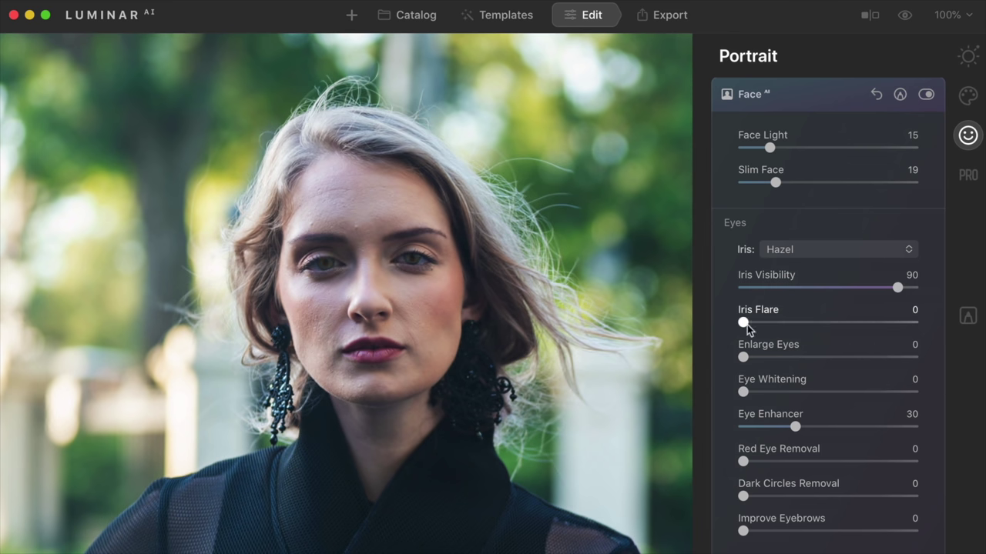
left_click_drag(743, 324, 848, 319)
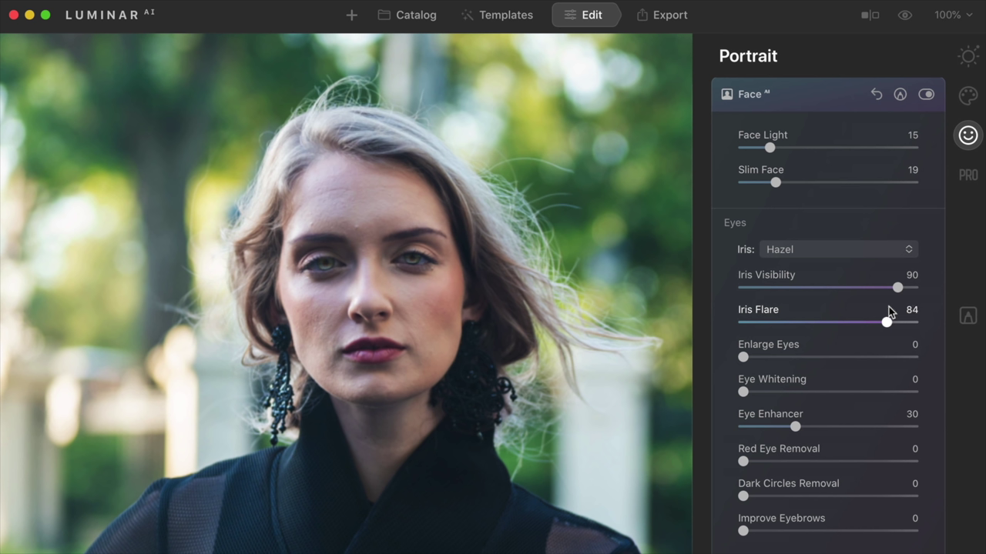
left_click_drag(883, 308, 826, 325)
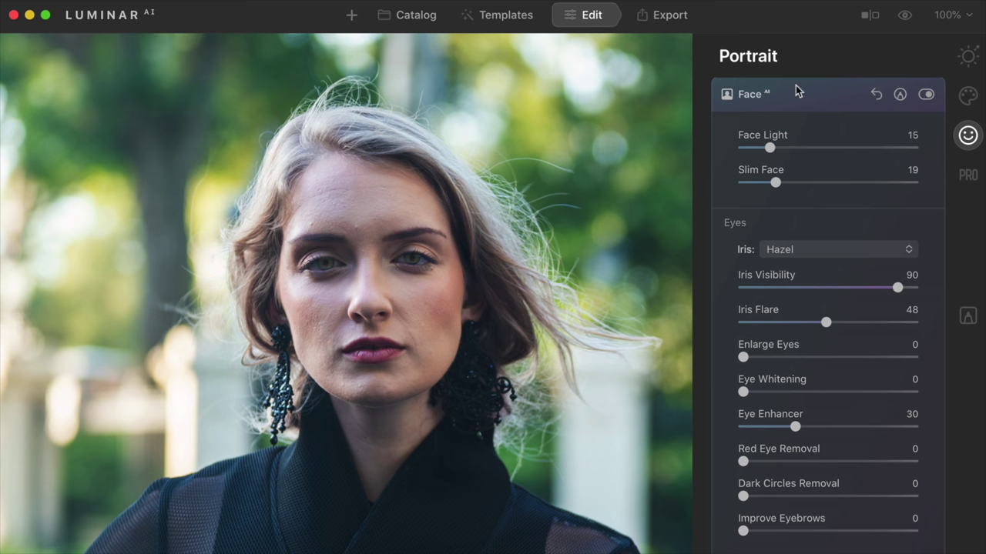
Zoom out to the full photo and set the Body AI Body slider to 29
left_click(758, 95)
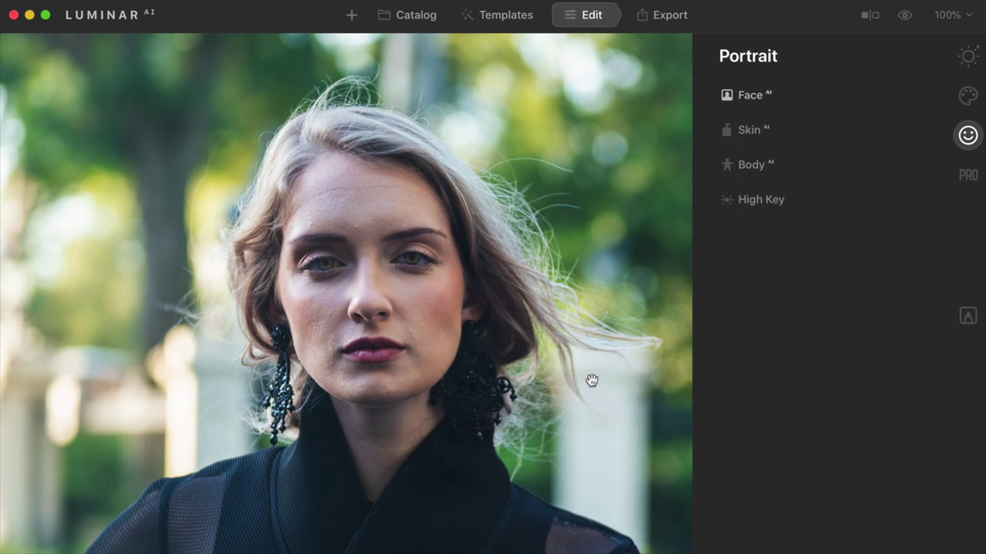
key("super+0")
left_click(751, 167)
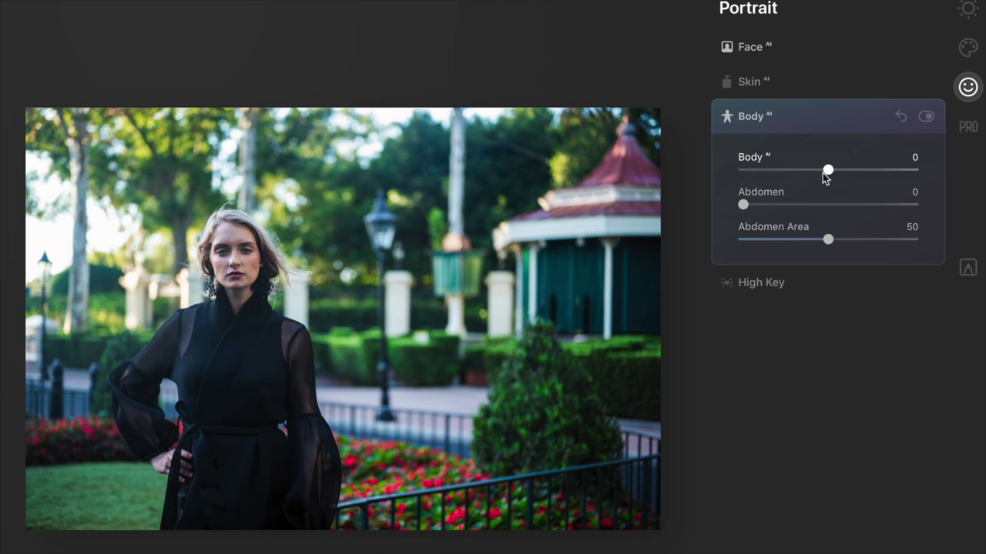
left_click_drag(829, 171, 853, 171)
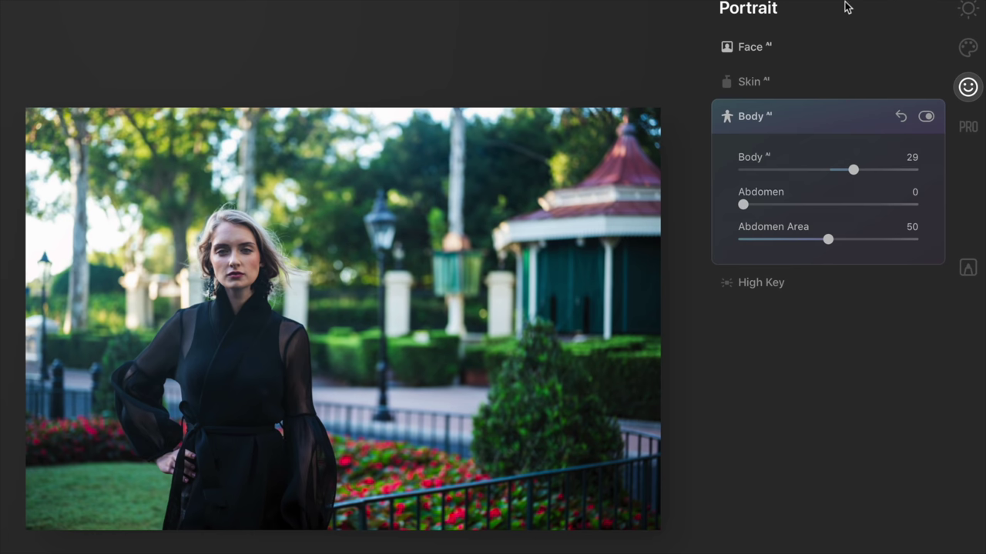
In the Essentials tools, set the Landscape tool's Golden Hour to 25
left_click(967, 9)
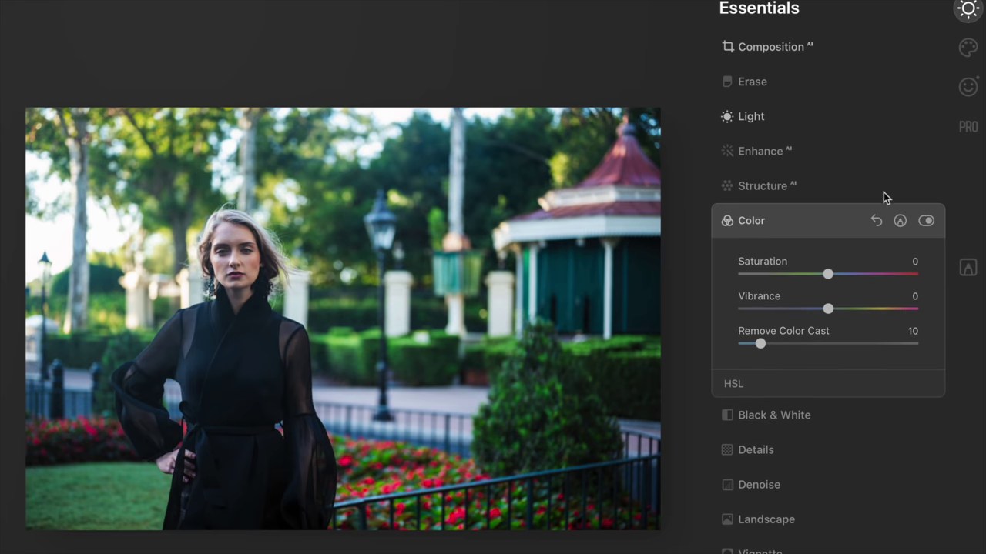
left_click(793, 221)
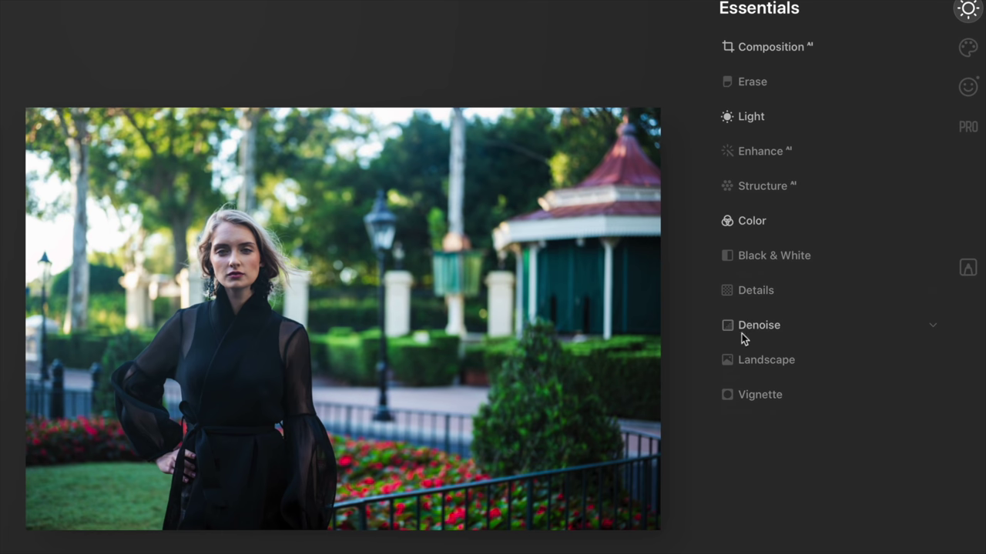
left_click(759, 360)
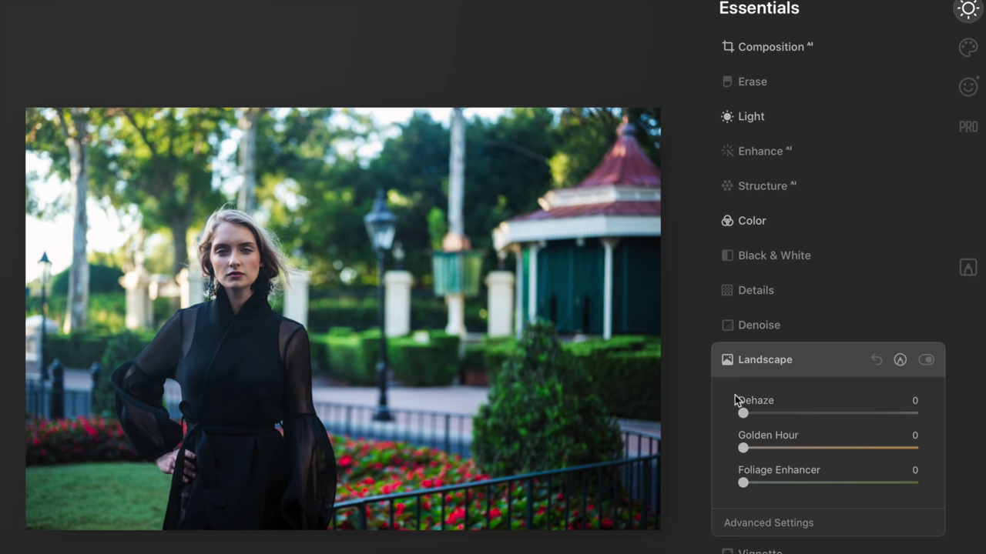
left_click_drag(745, 452, 785, 454)
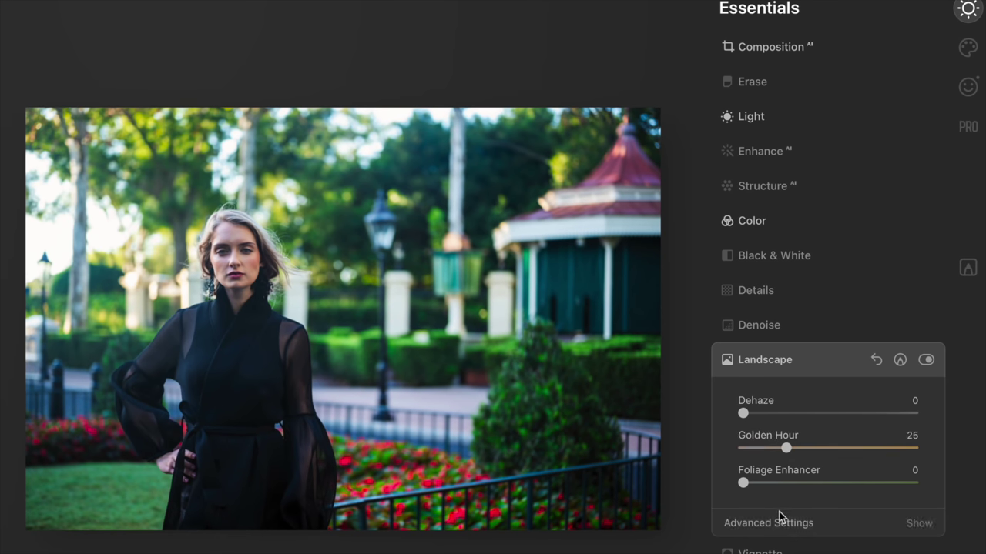